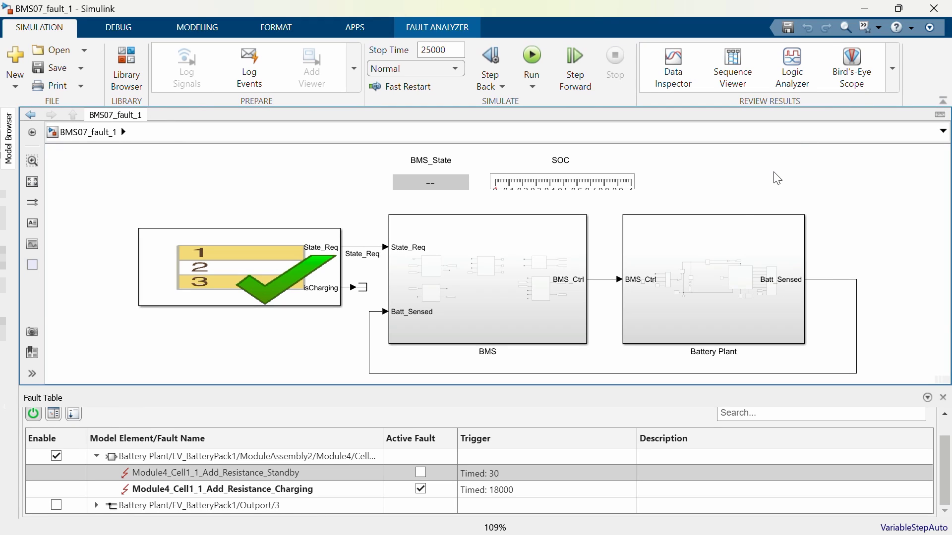
- Drill into Battery Plant, EV_BatteryPack1 and ModuleAssembly2, then return to top-level BMS07_fault_1
double_click(725, 231)
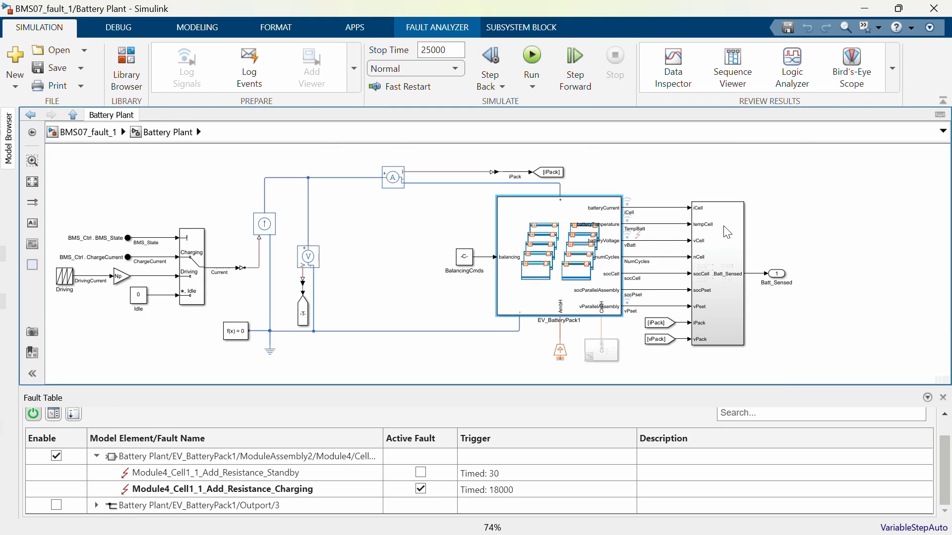
double_click(541, 216)
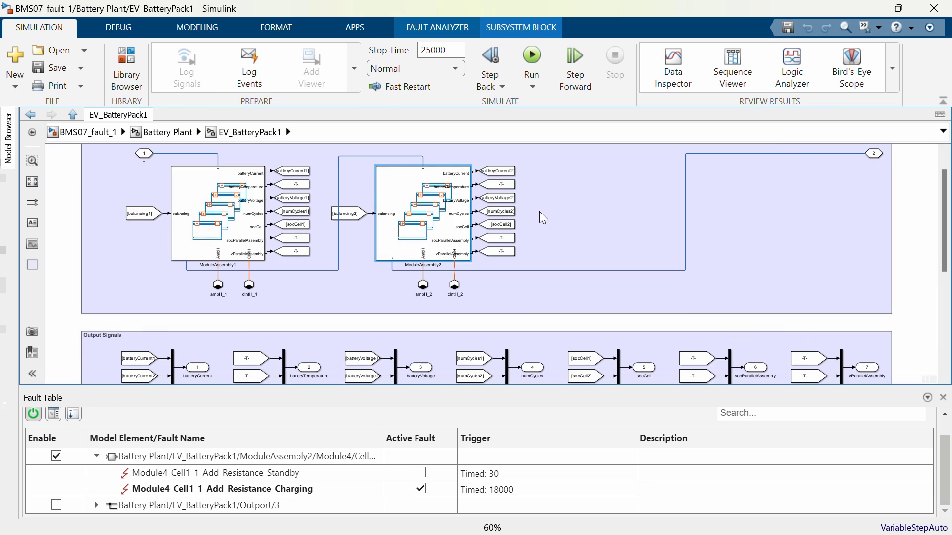
double_click(412, 191)
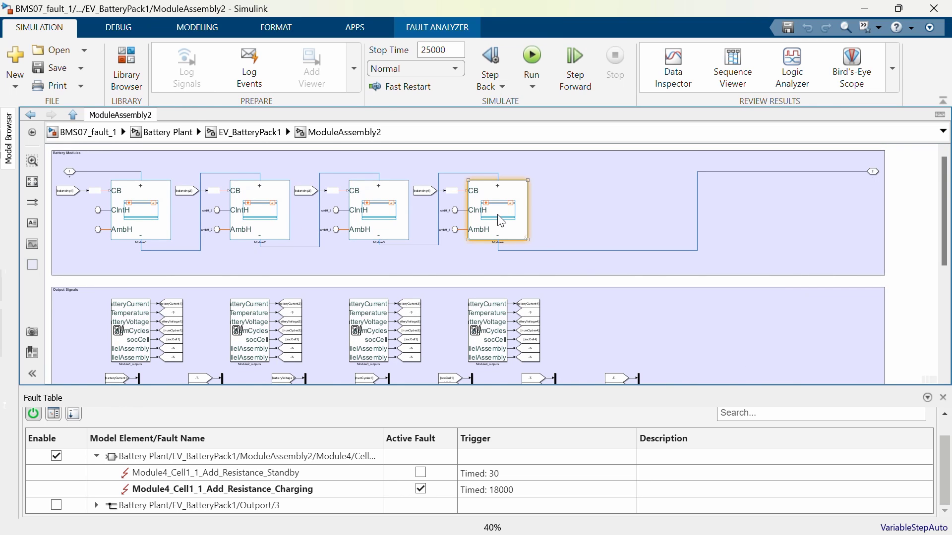
click(92, 137)
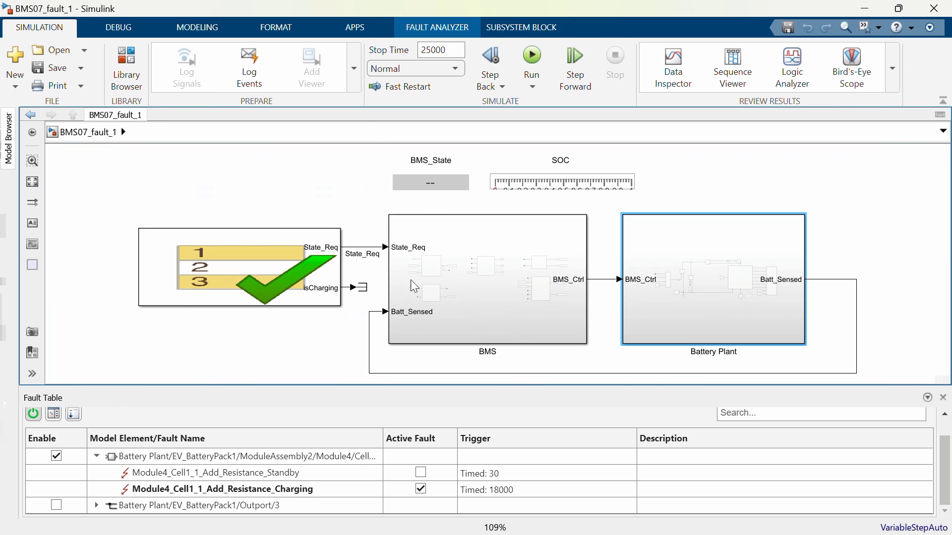
- Open the BMS subsystem and then its Fault Monitoring subsystem
double_click(469, 258)
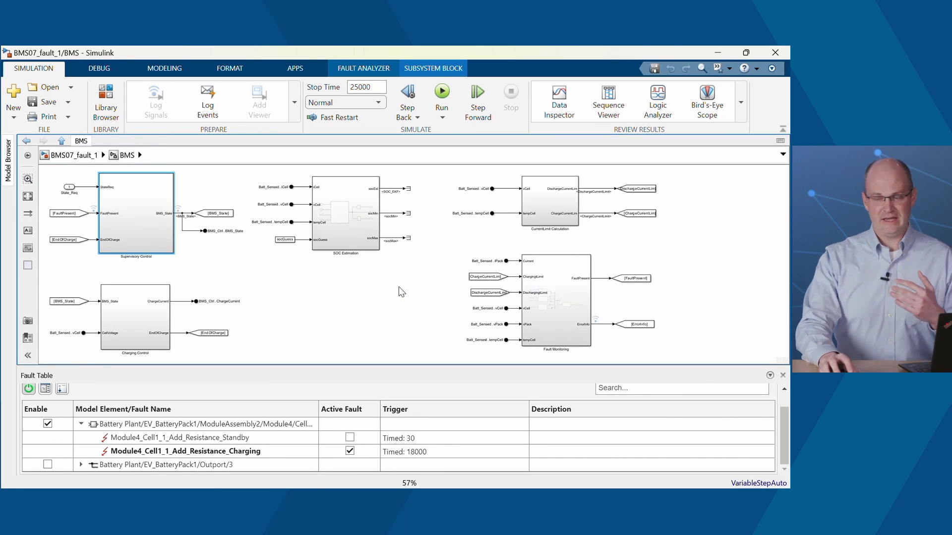
double_click(557, 277)
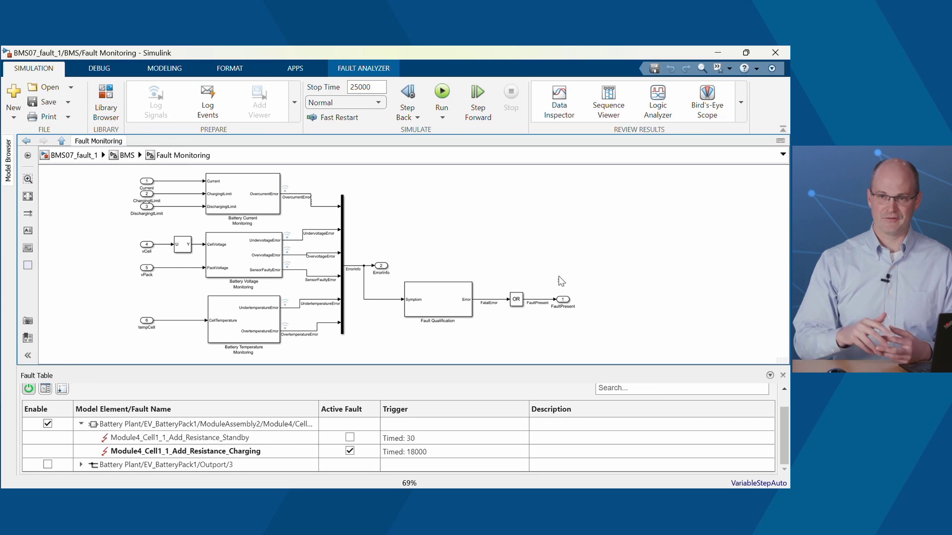
click(71, 155)
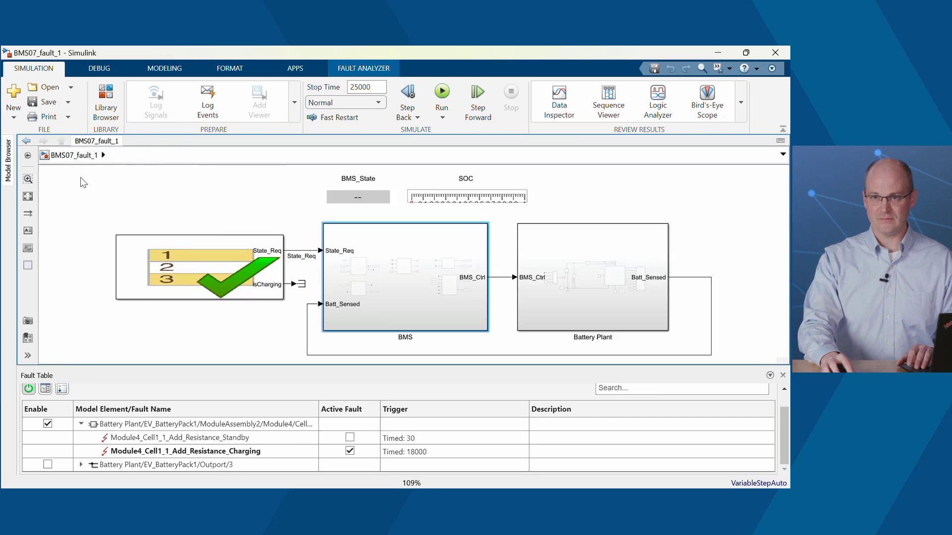
double_click(398, 268)
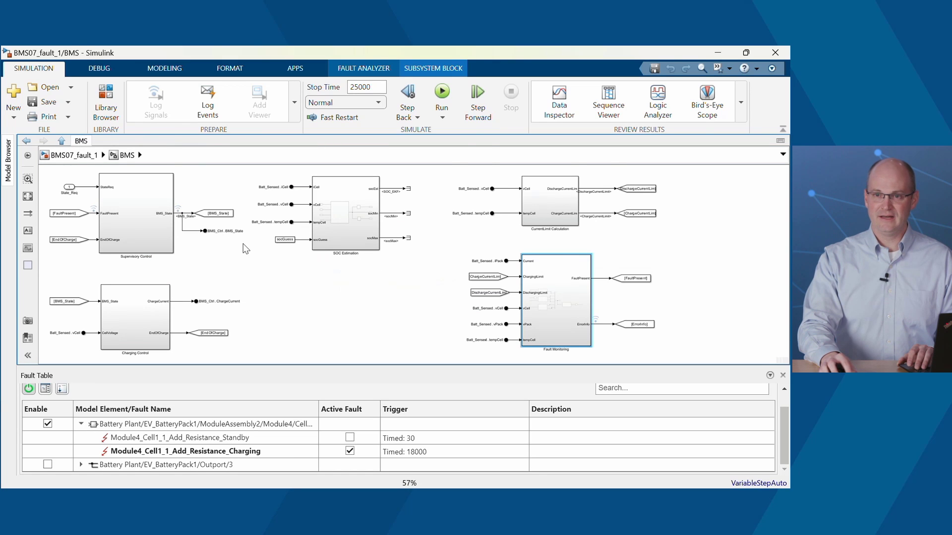
double_click(128, 198)
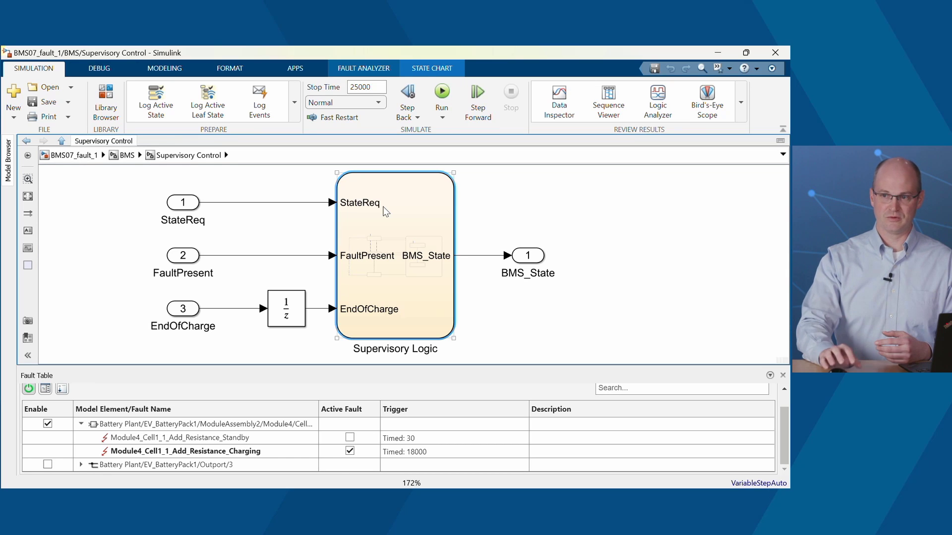
double_click(385, 213)
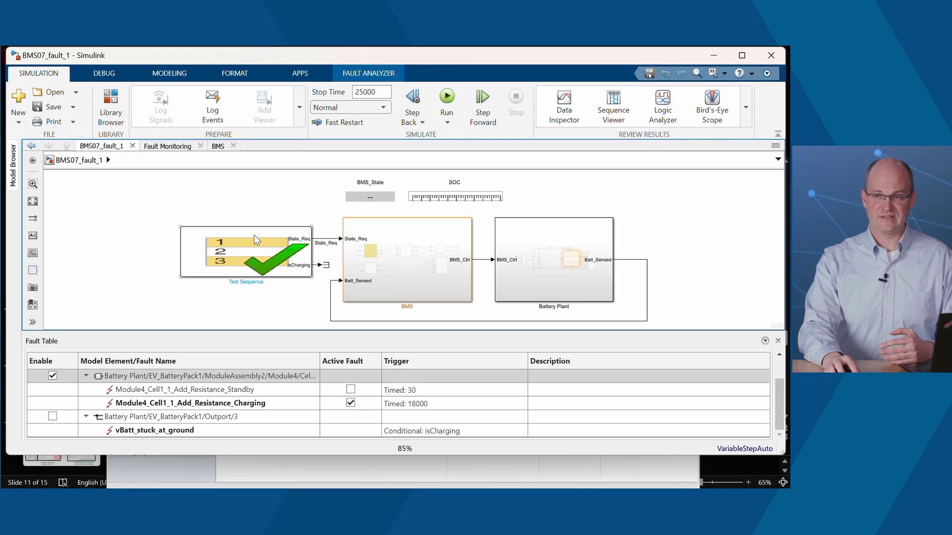
double_click(254, 235)
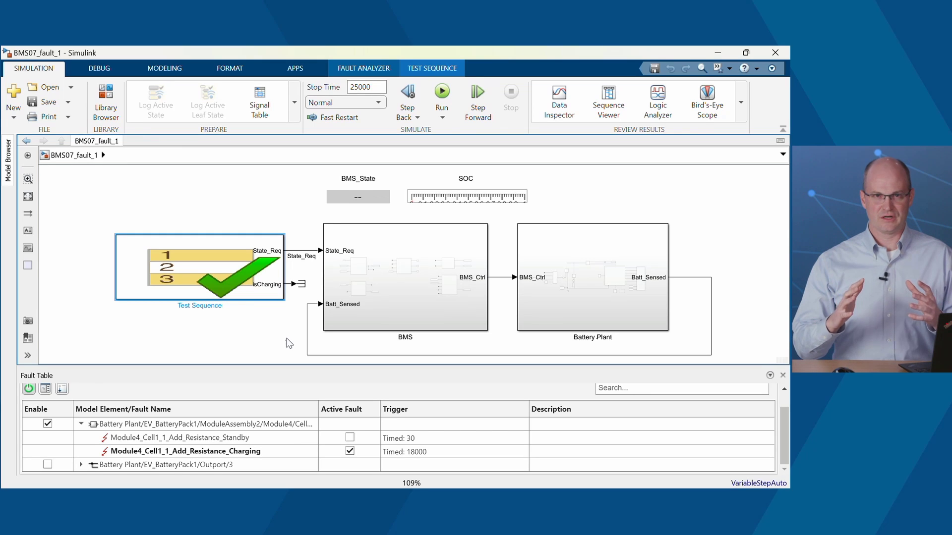
click(601, 275)
double_click(601, 275)
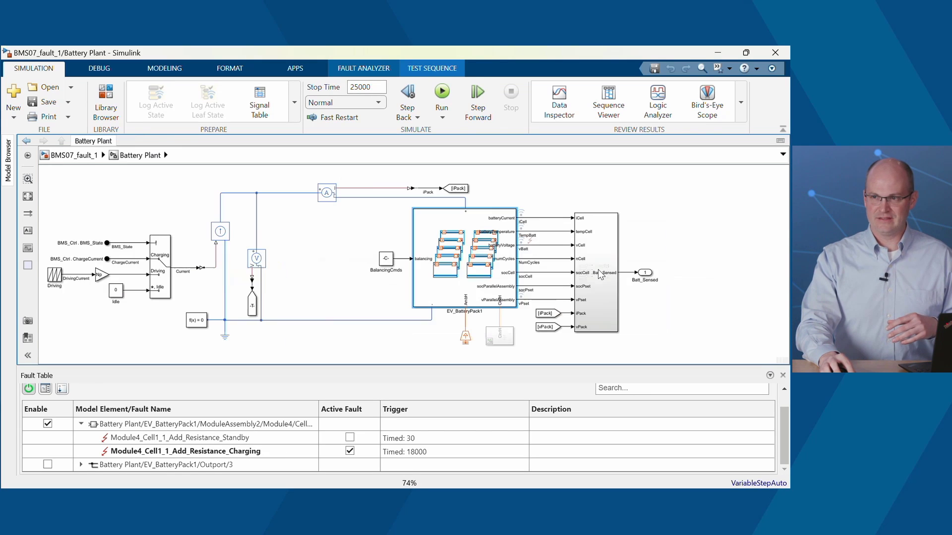
click(503, 268)
double_click(458, 239)
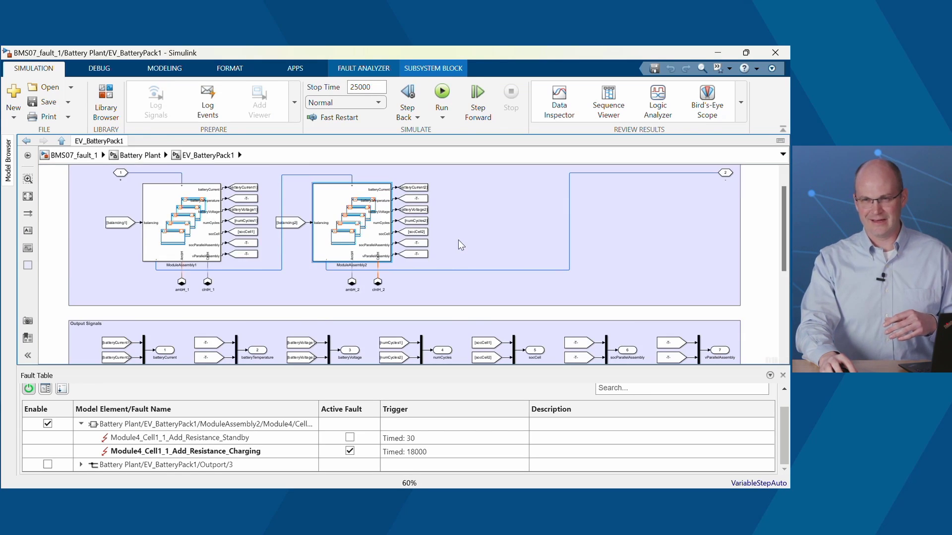
double_click(336, 202)
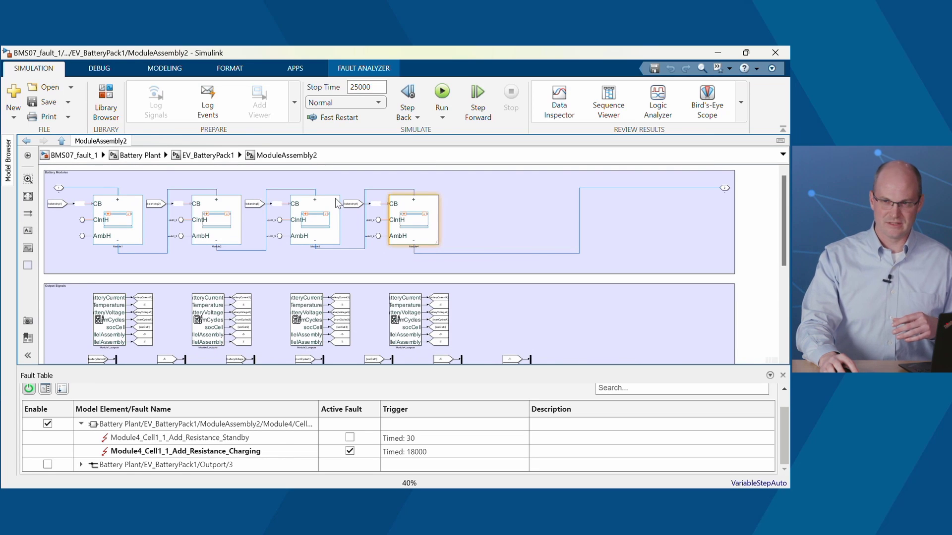
click(416, 218)
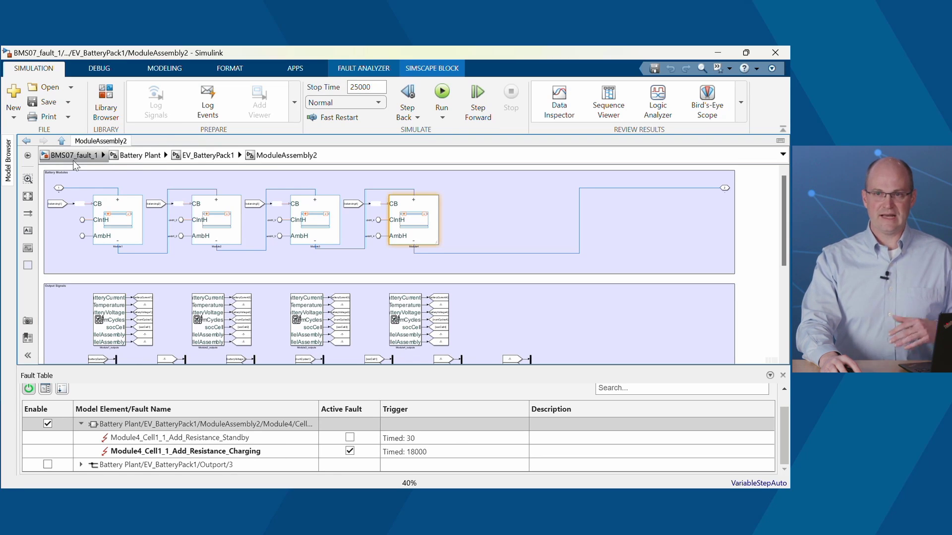
click(74, 155)
click(335, 490)
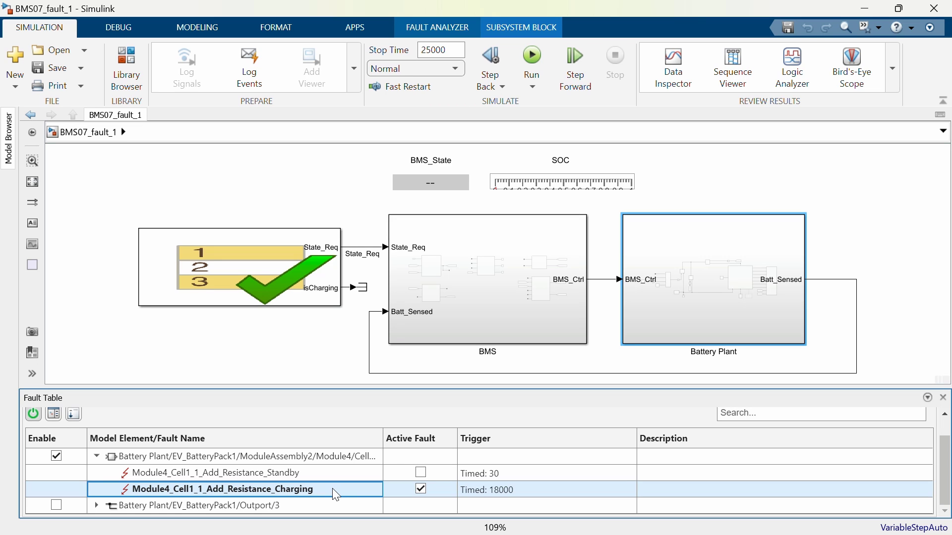
click(336, 461)
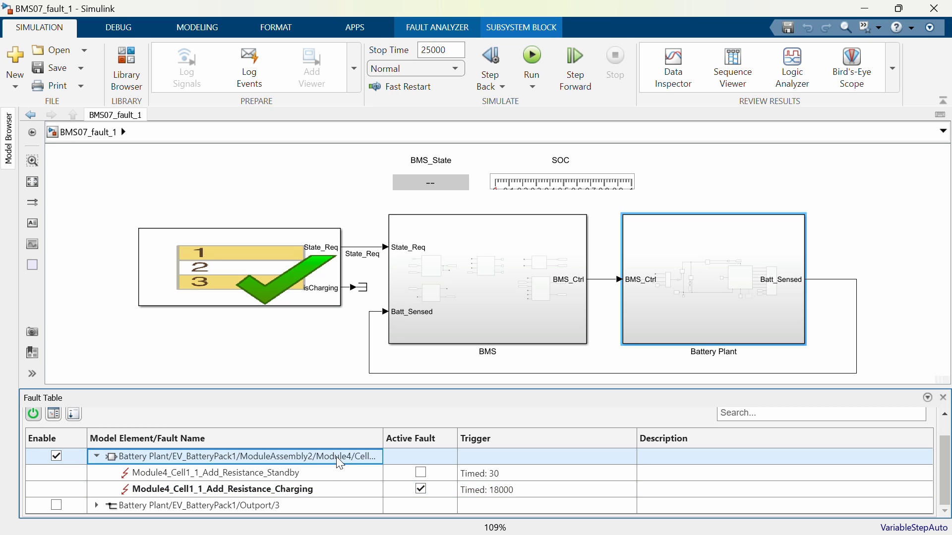
right_click(338, 462)
click(367, 487)
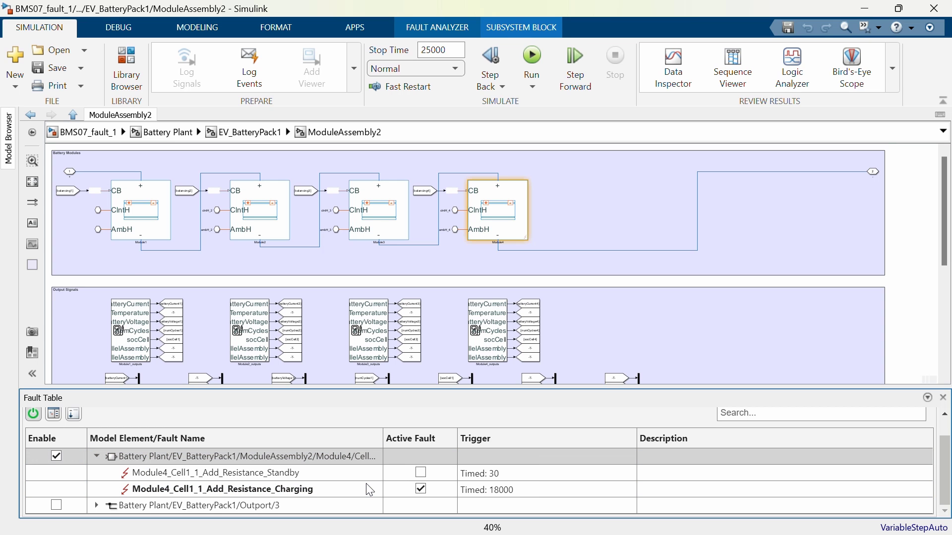
click(500, 216)
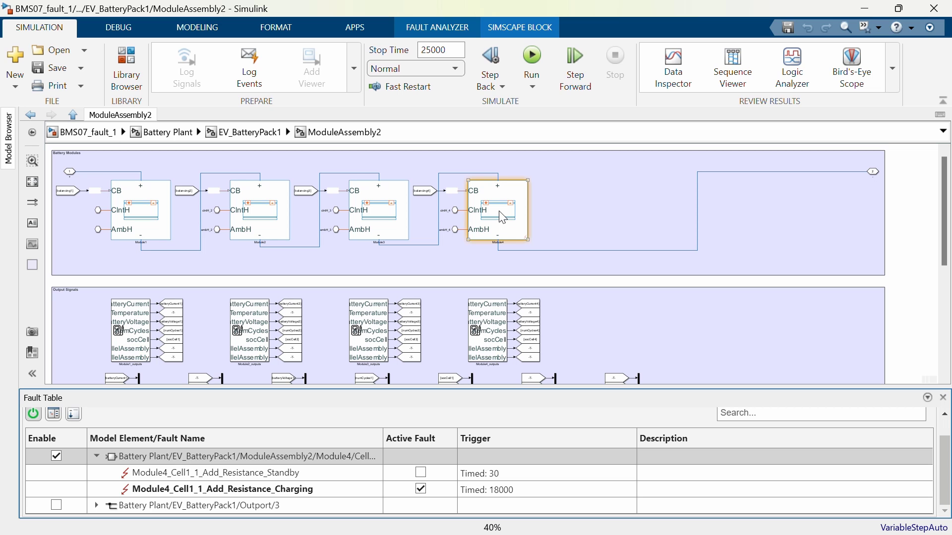
click(333, 479)
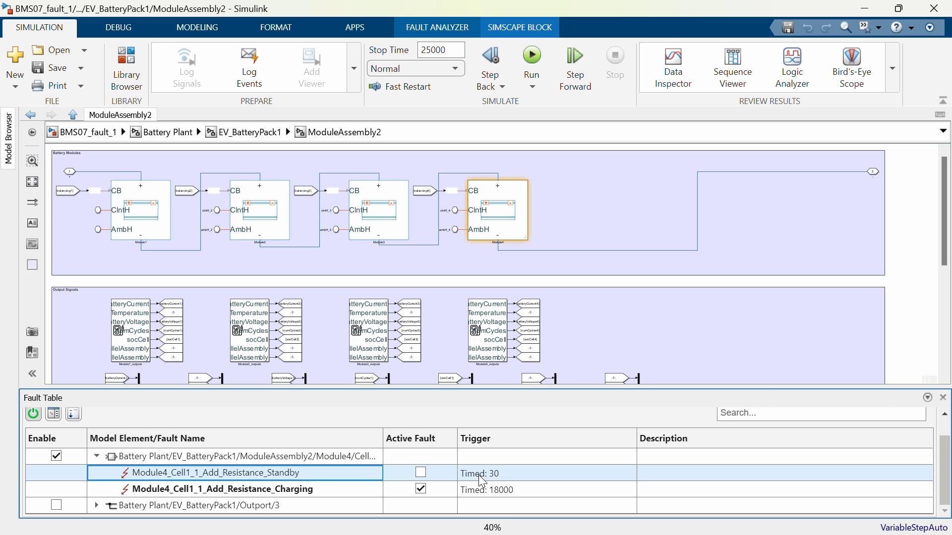
click(511, 496)
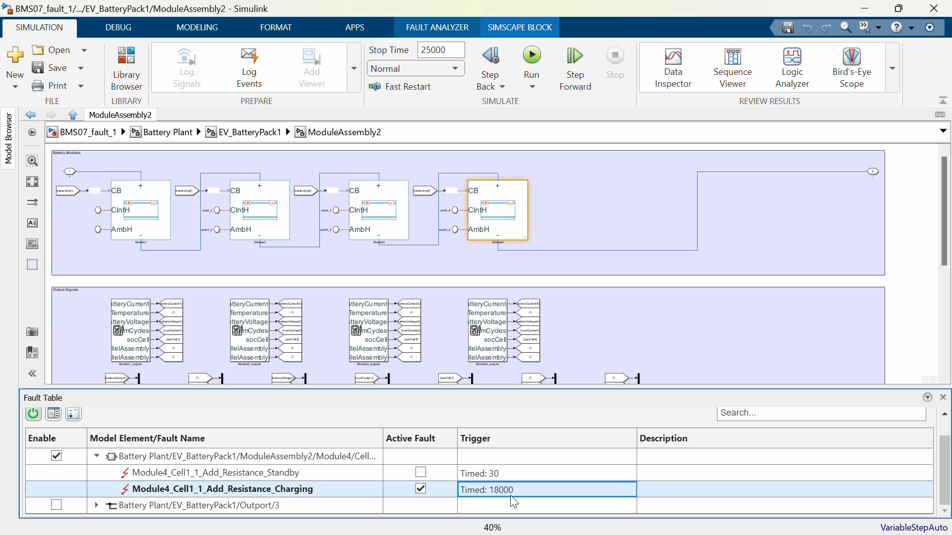
click(79, 132)
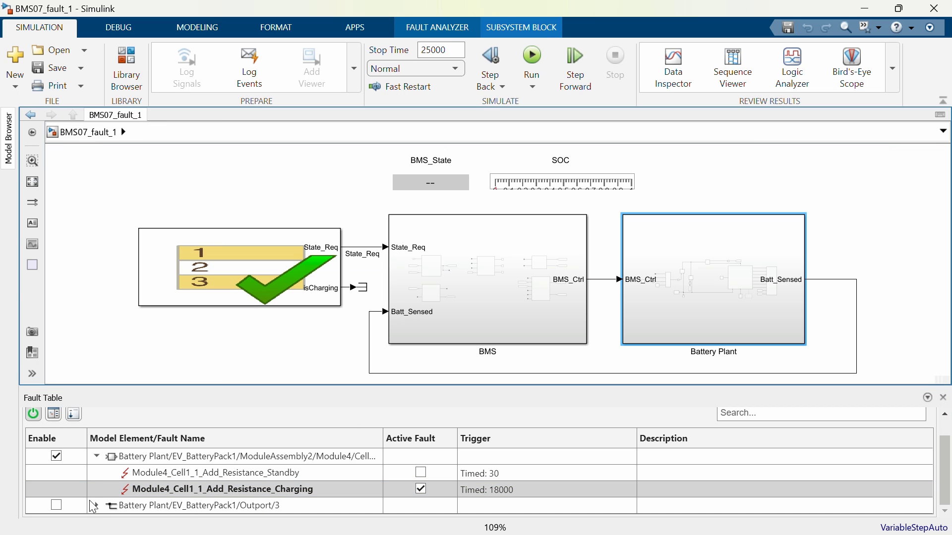
- Expand Outport/3, show its faulted element in the canvas, and reveal the vBatt fault badge
click(98, 507)
scroll(208, 507, down, 1)
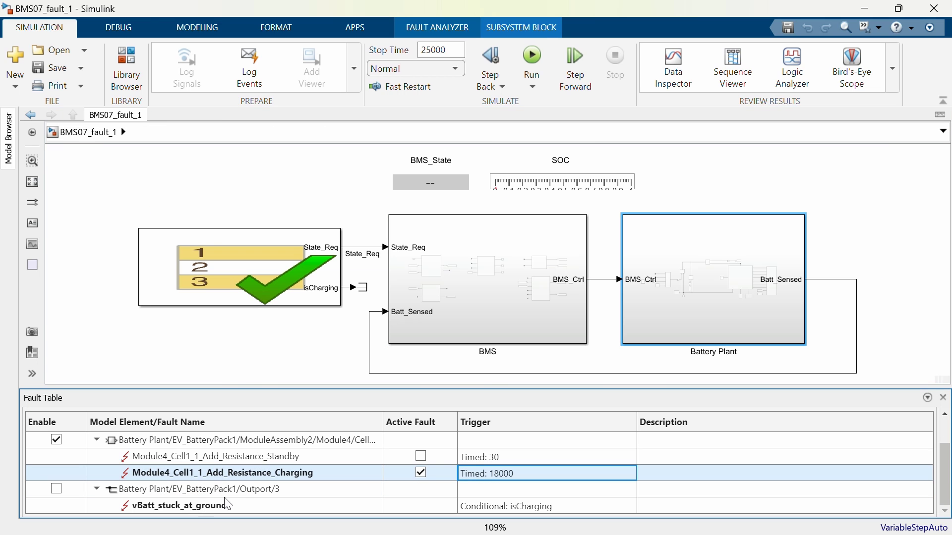
click(226, 493)
right_click(226, 492)
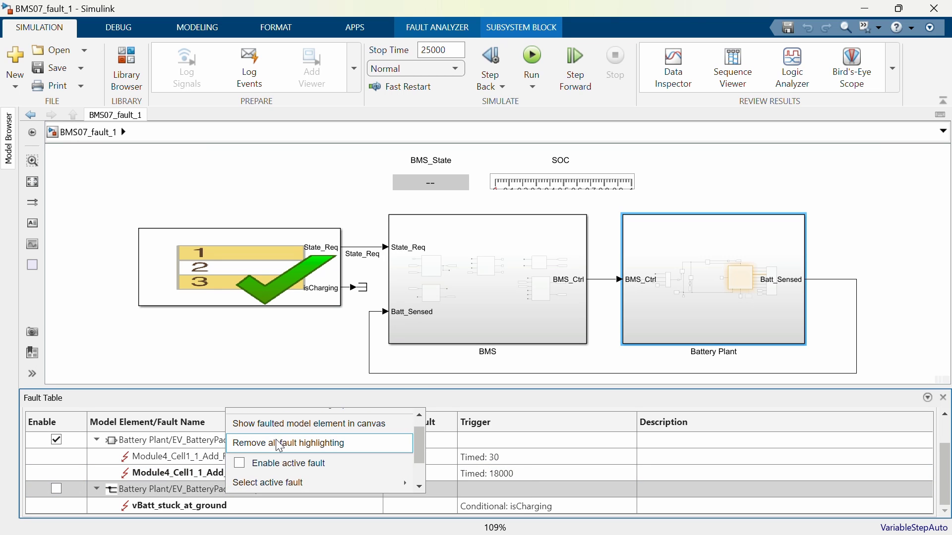
click(275, 425)
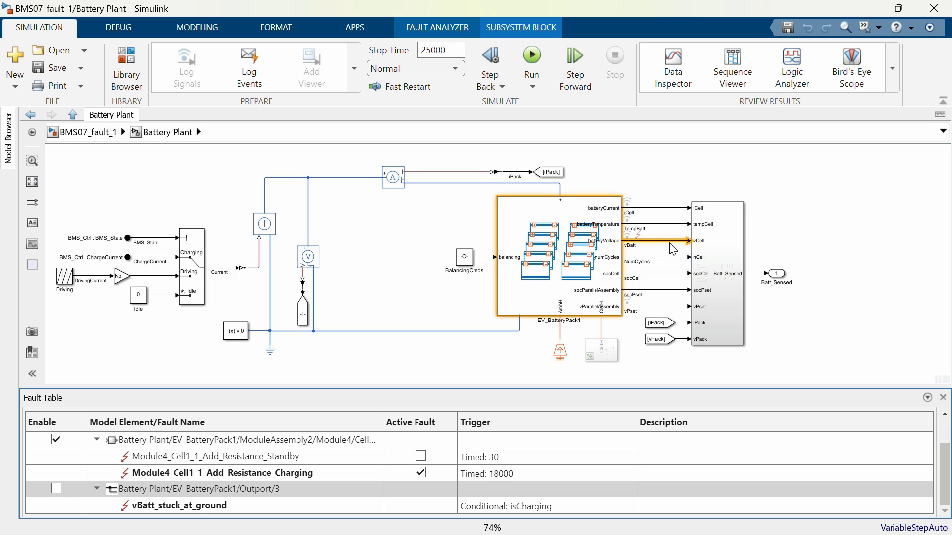
click(638, 236)
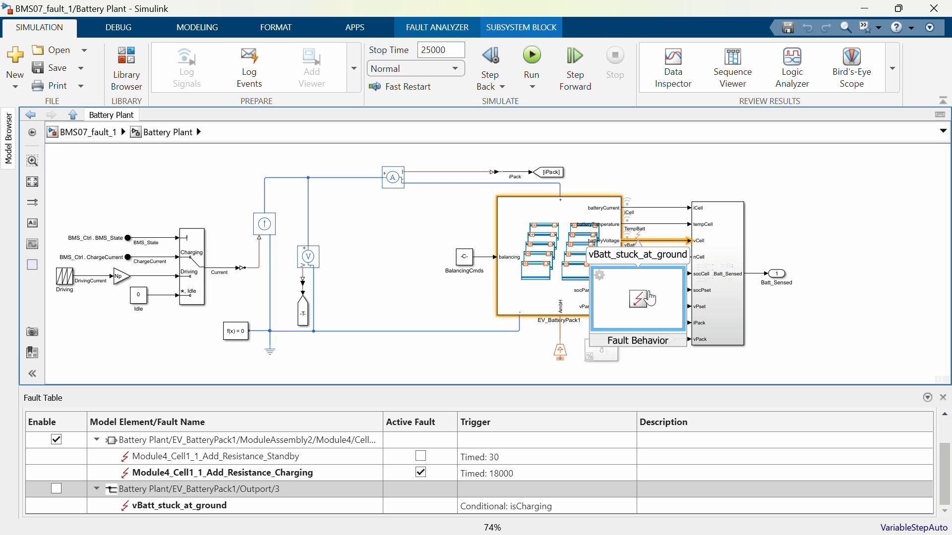
- Open the vBatt_fault behavior model, select its Fault Outport, and return to Battery Plant
click(634, 312)
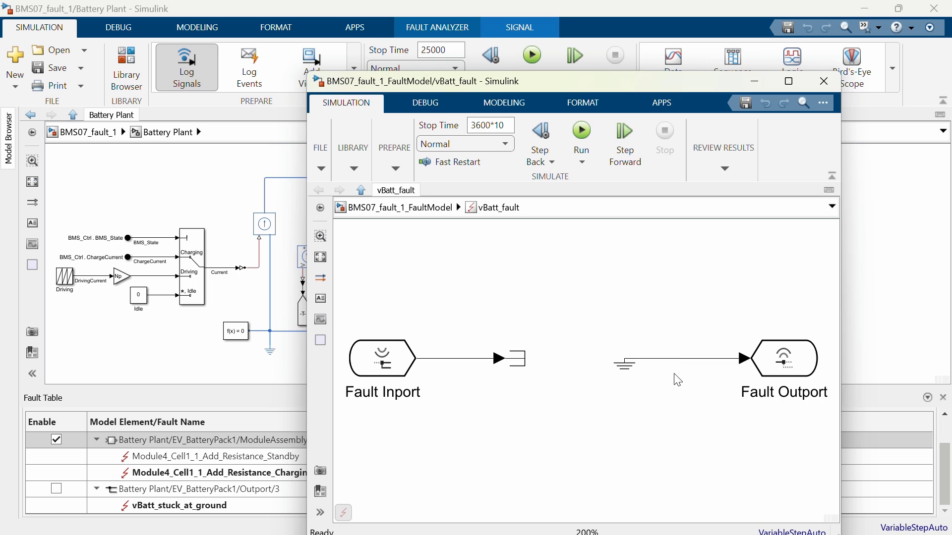
click(803, 365)
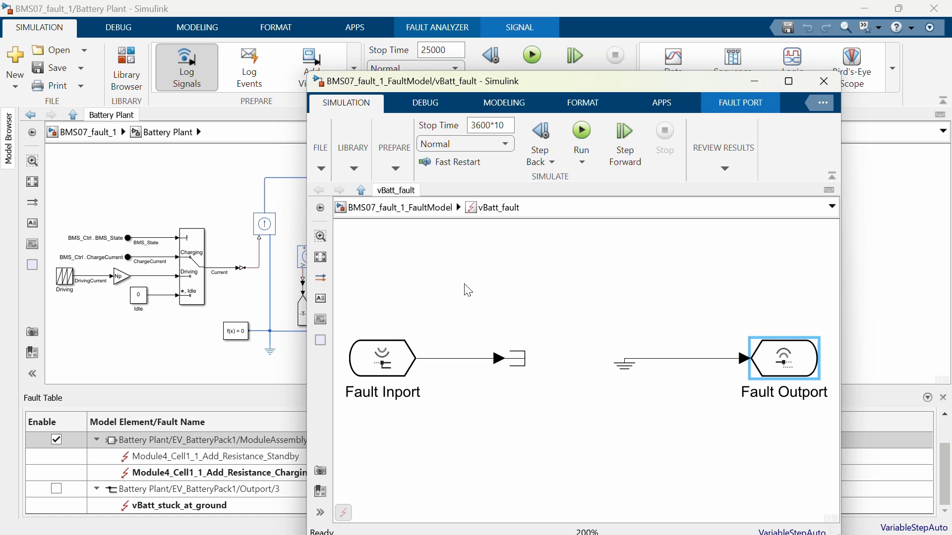
click(198, 340)
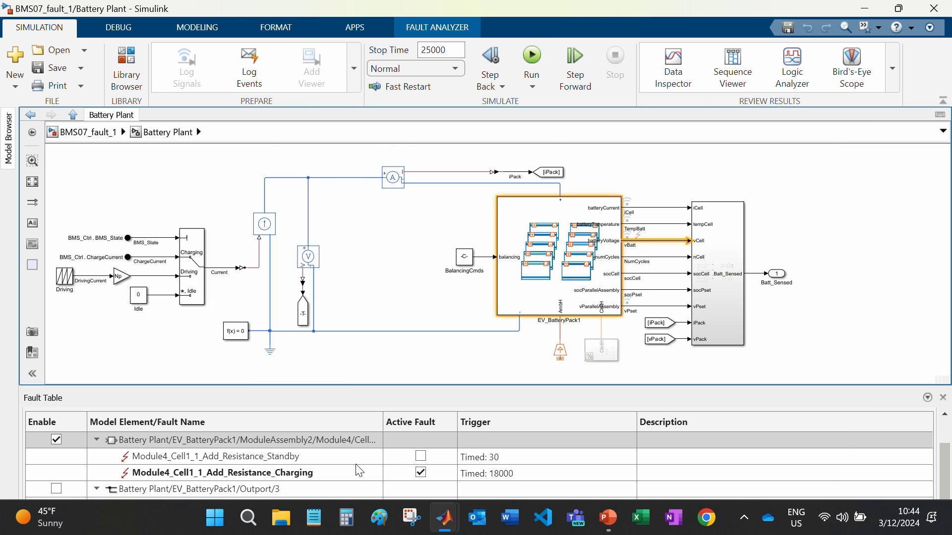
- Select the vBatt_stuck_at_ground fault and go up to the top-level BMS07_fault_1 model
click(341, 505)
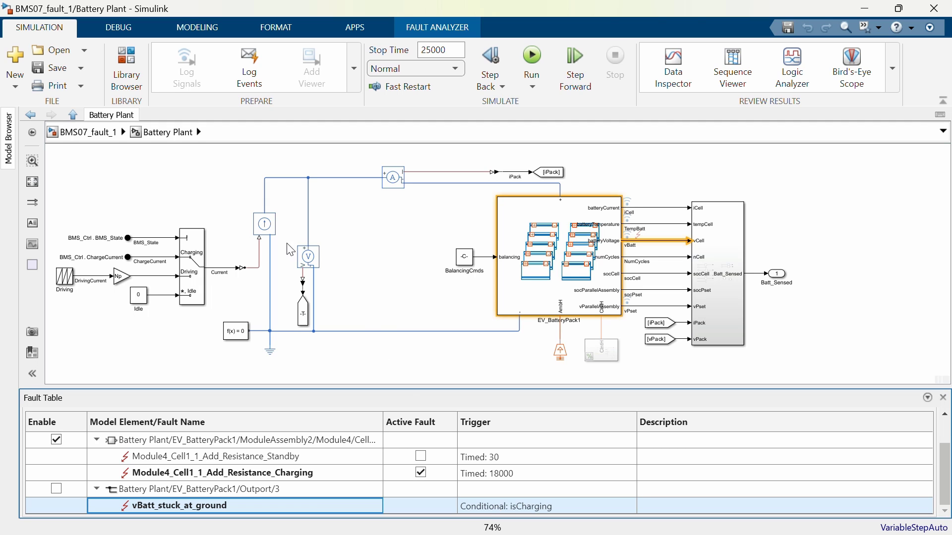
click(87, 134)
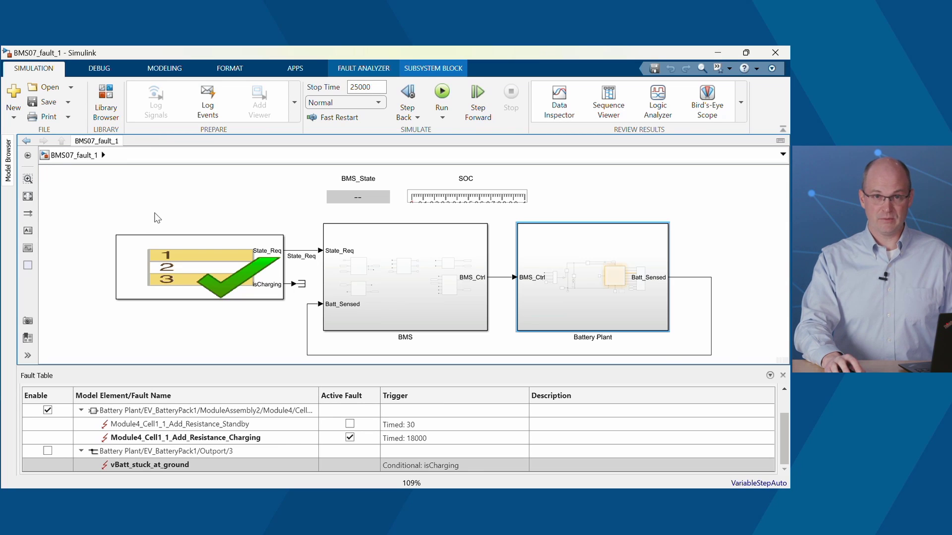
key(alt+Tab)
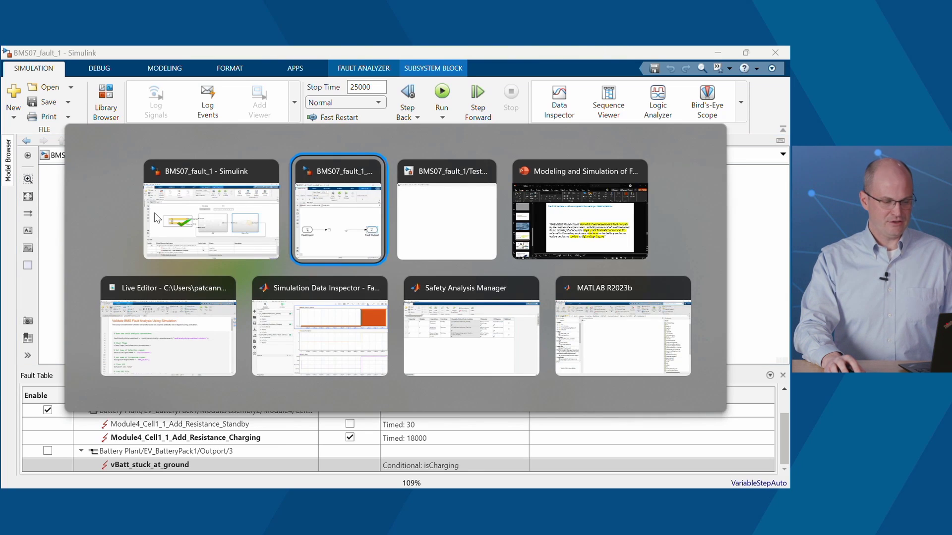
- Review the FaultAnalysisSimulations runs and vBatt_stuck_at_ground plot in Simulation Data Inspector
key(alt+Tab)
key(alt+Tab)
key(alt+Tab)
key(alt+Tab)
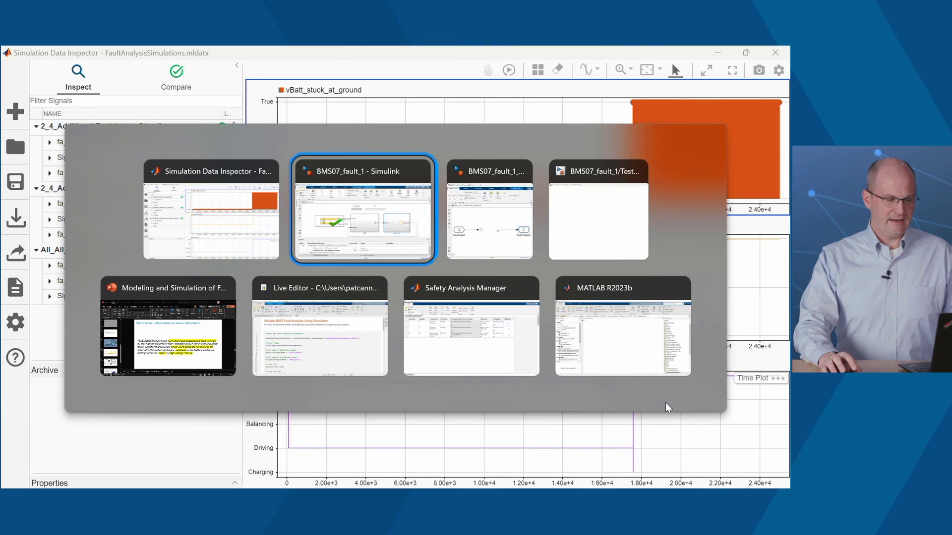
key(alt+Tab)
key(alt+Tab)
key(alt+Tab)
key(alt+Tab)
key(alt+Tab)
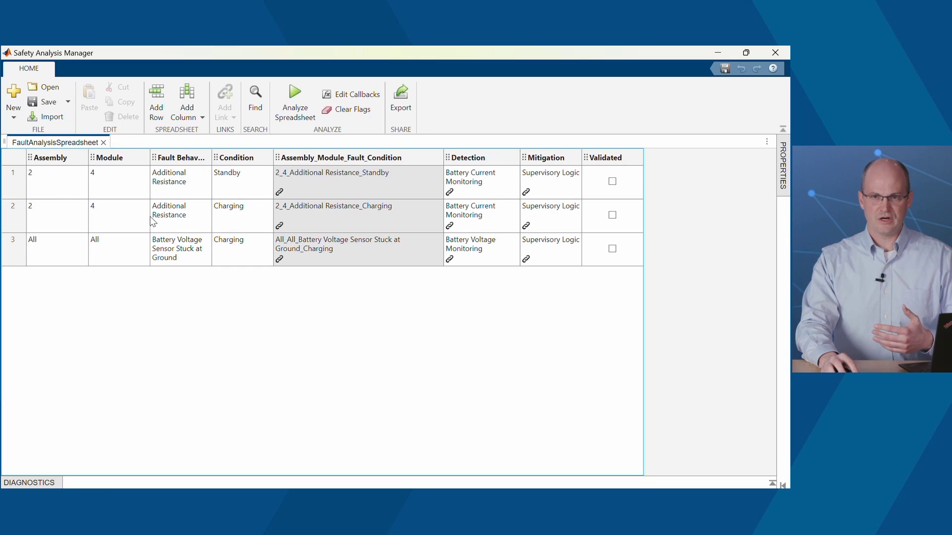
click(15, 178)
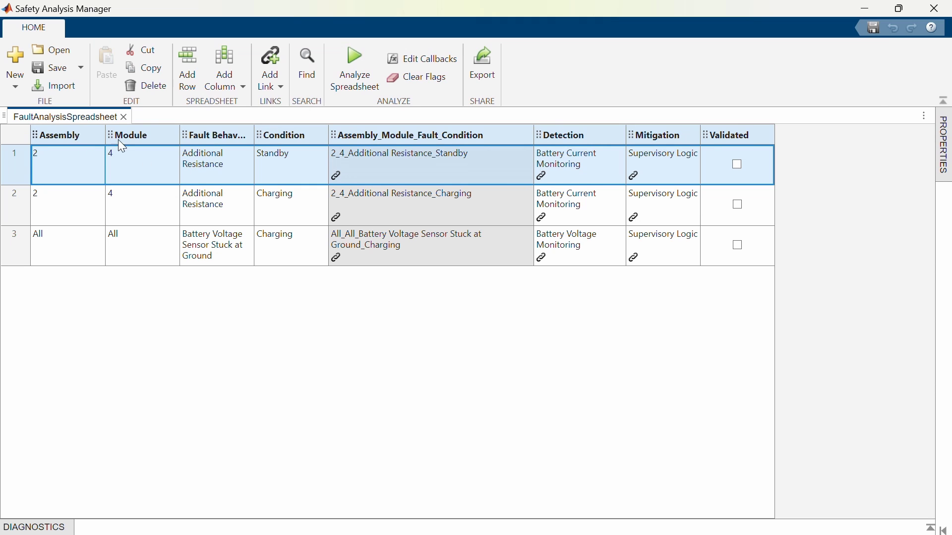
click(282, 141)
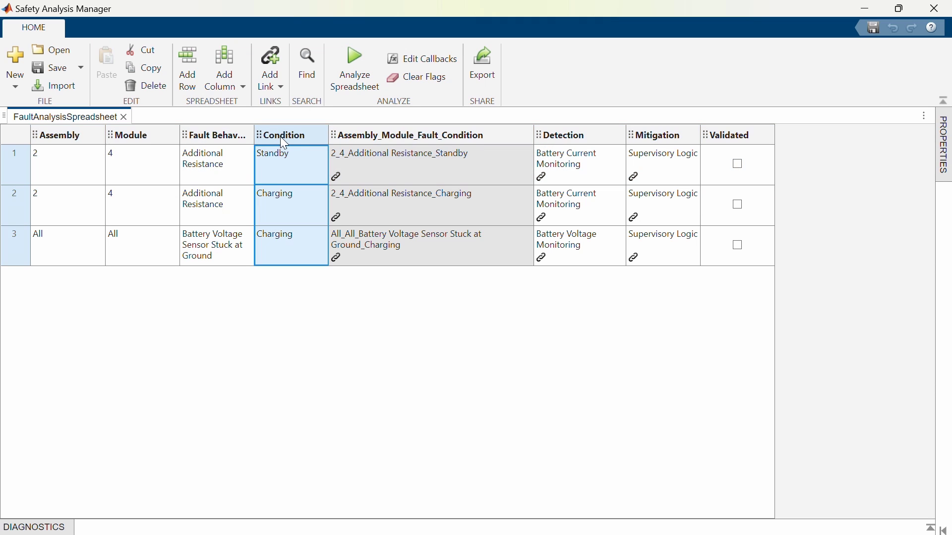
click(77, 140)
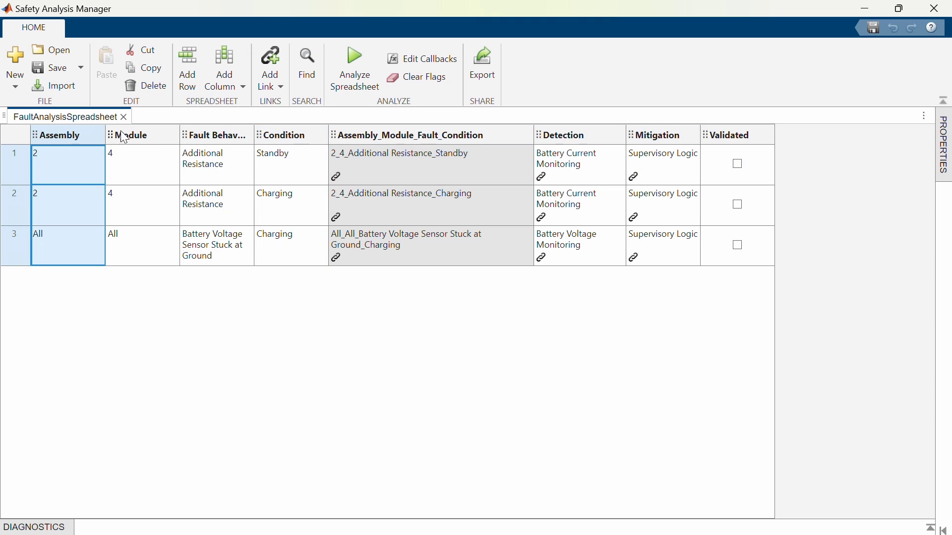
click(127, 135)
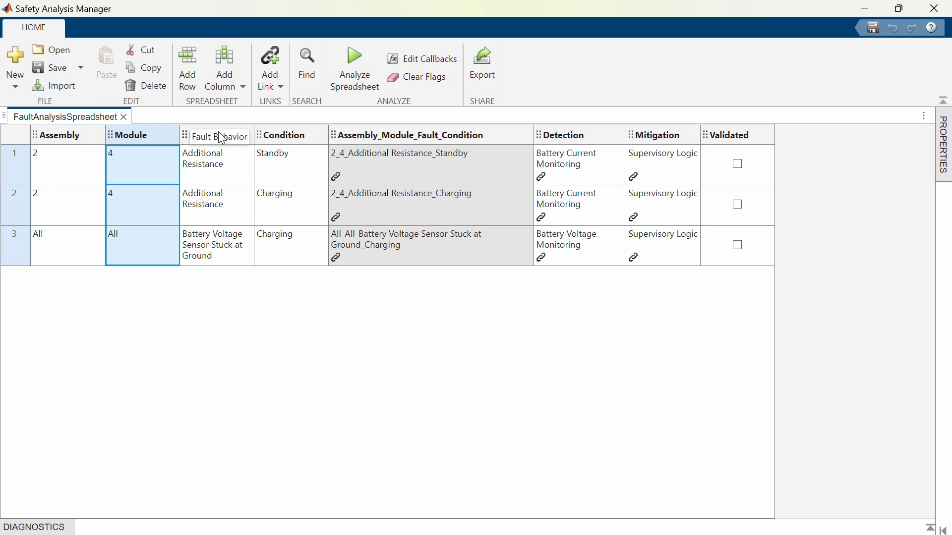
click(220, 138)
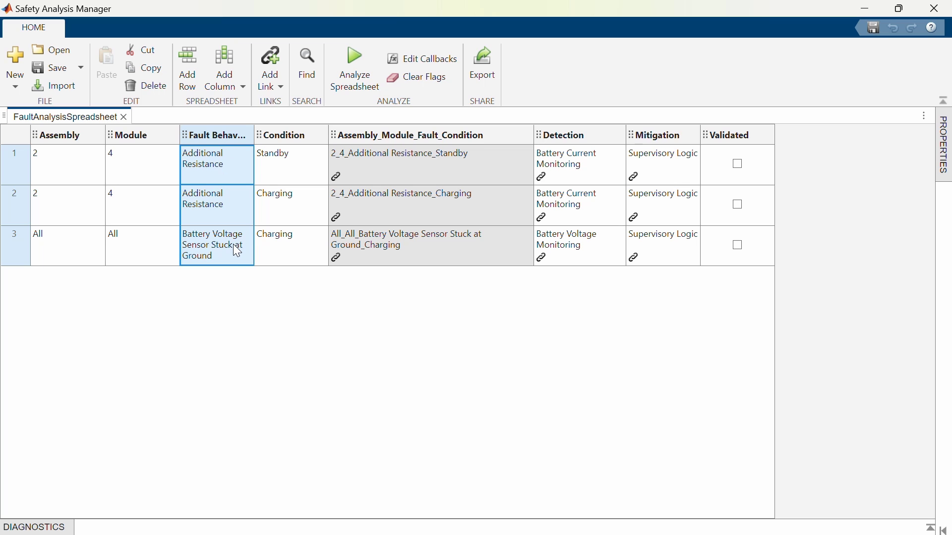
click(284, 144)
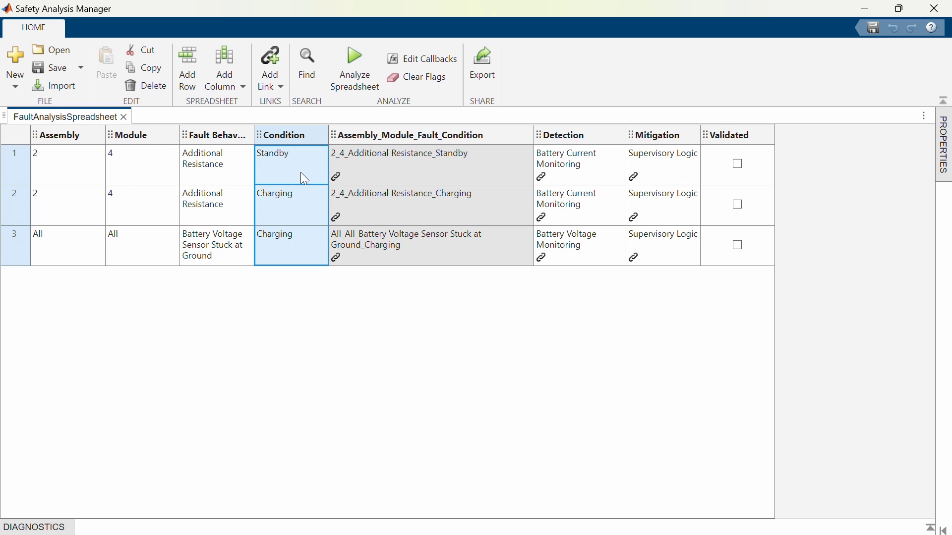
click(432, 139)
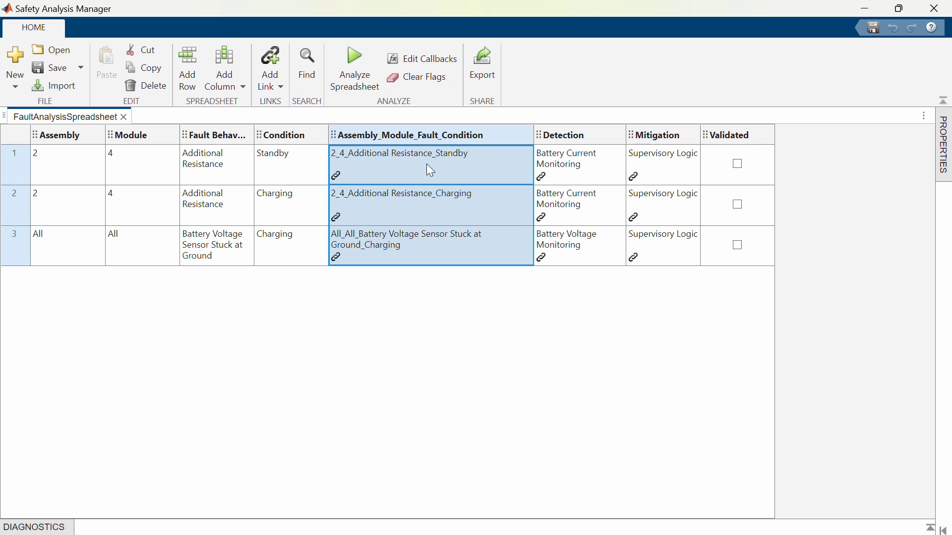
click(274, 162)
- Bring up the Standby cell's linking options and dismiss them without choosing one
right_click(274, 161)
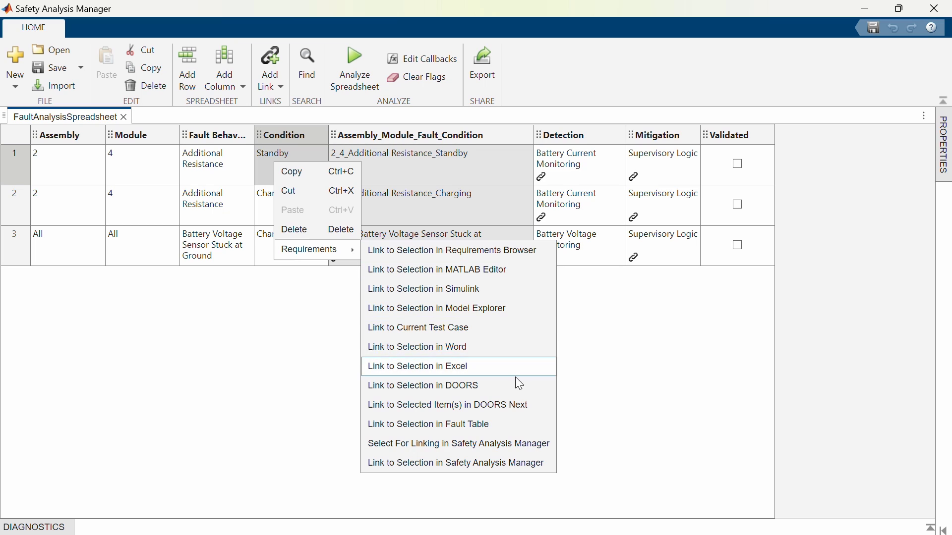
click(588, 346)
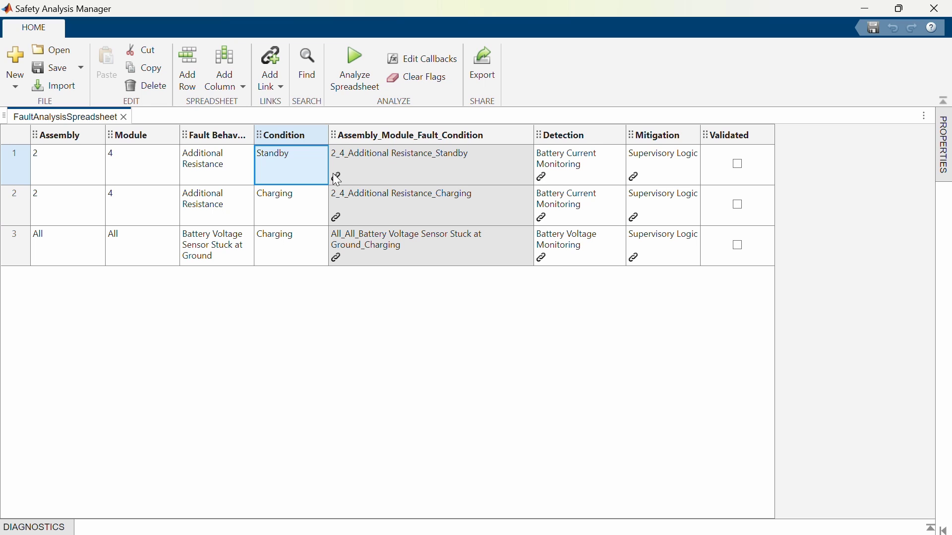
mouse_move(337, 177)
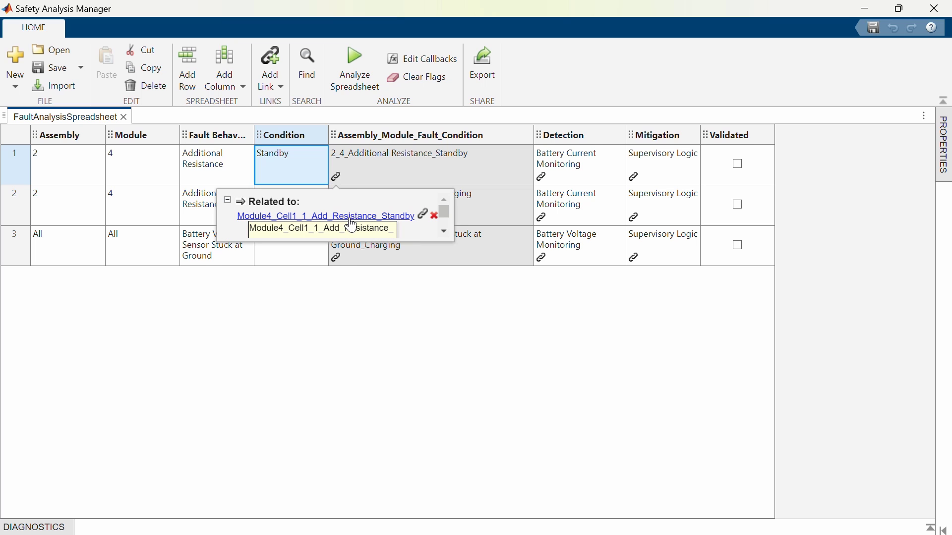
click(348, 217)
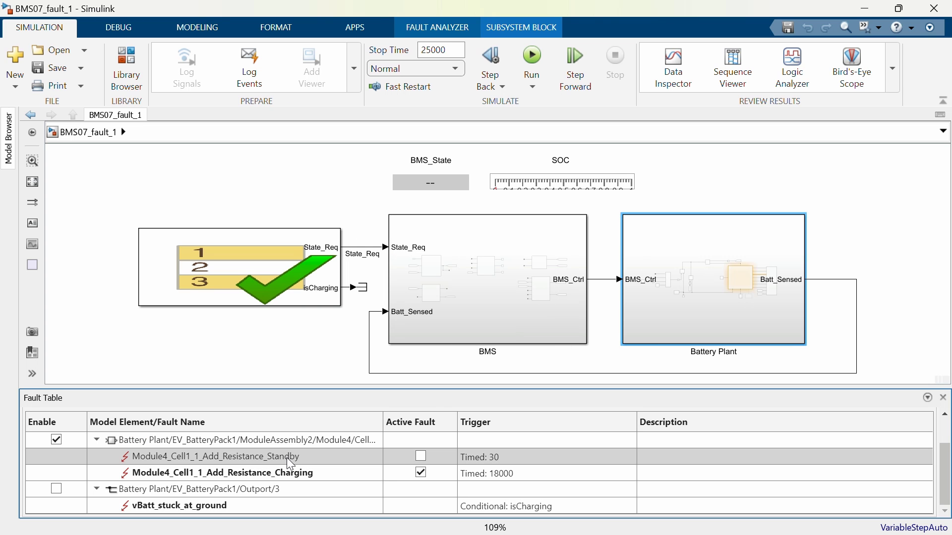
key(alt+Tab)
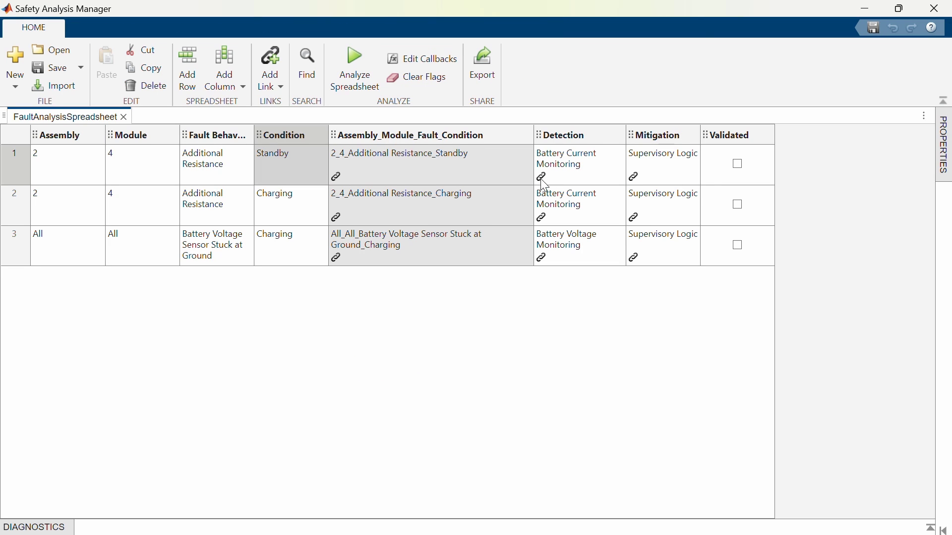
click(544, 181)
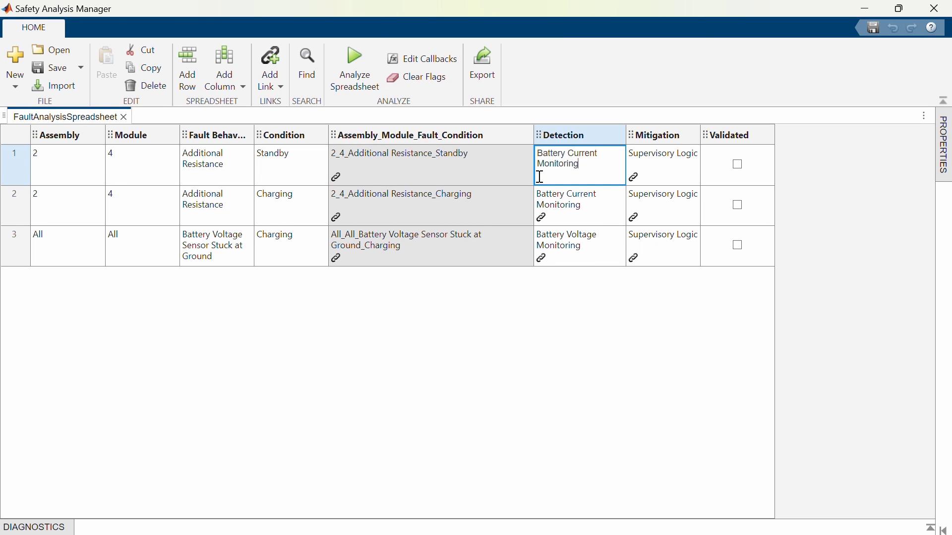
click(520, 179)
mouse_move(541, 177)
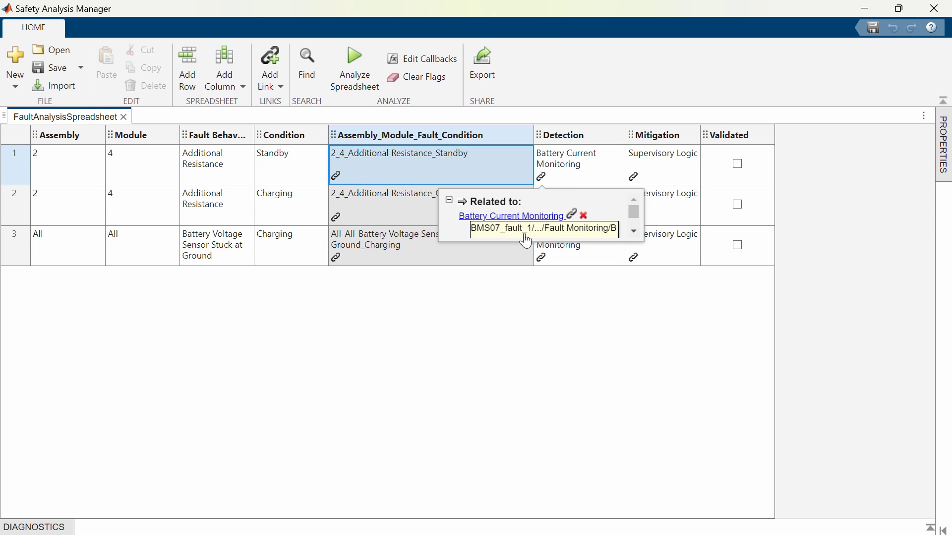
click(521, 217)
click(300, 177)
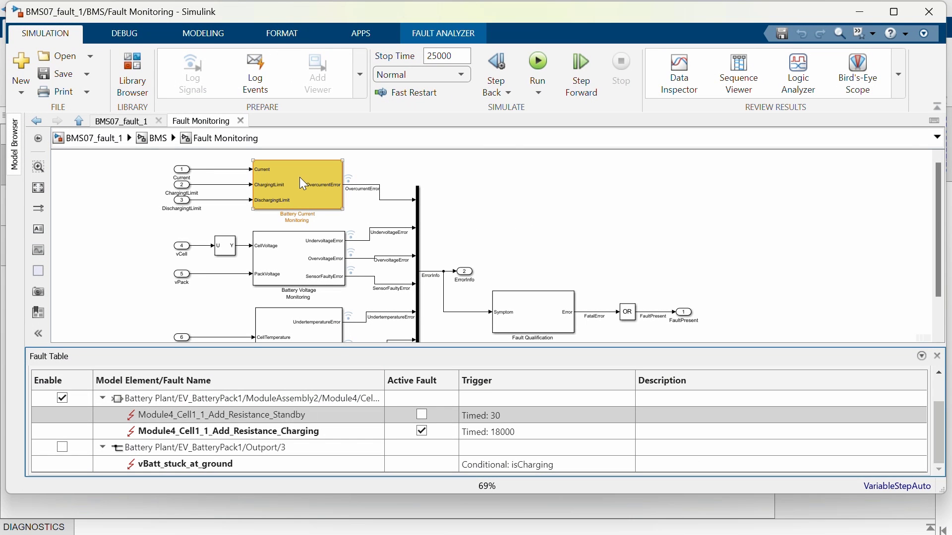
key(alt+Tab)
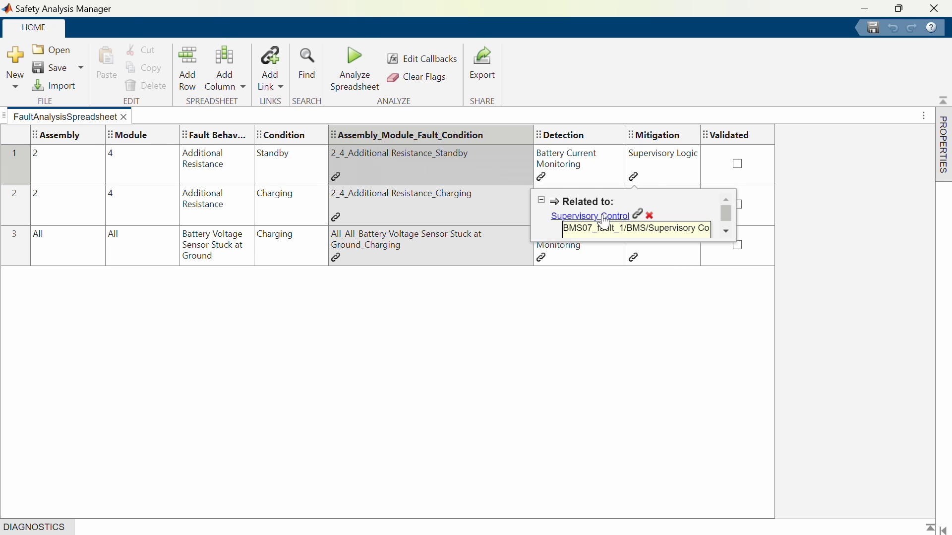
click(602, 217)
click(152, 185)
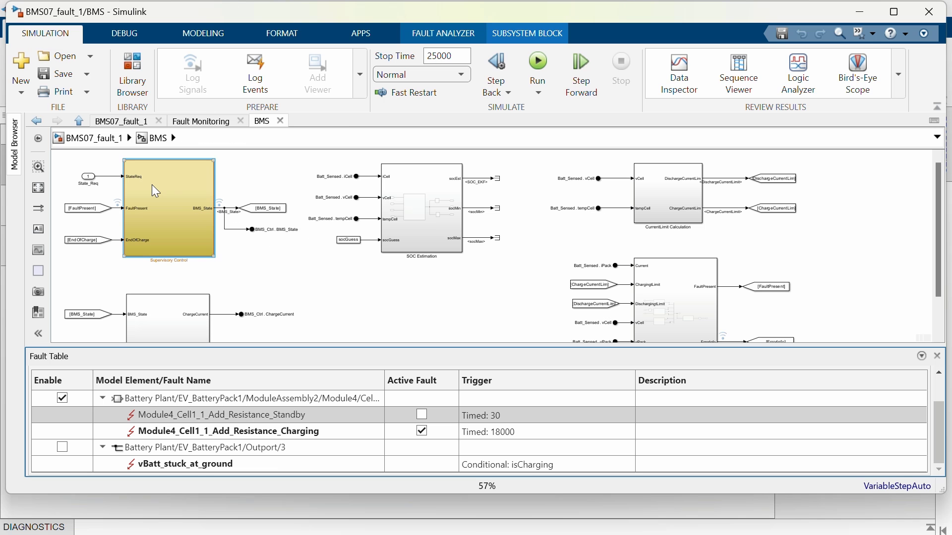
key(alt+Tab)
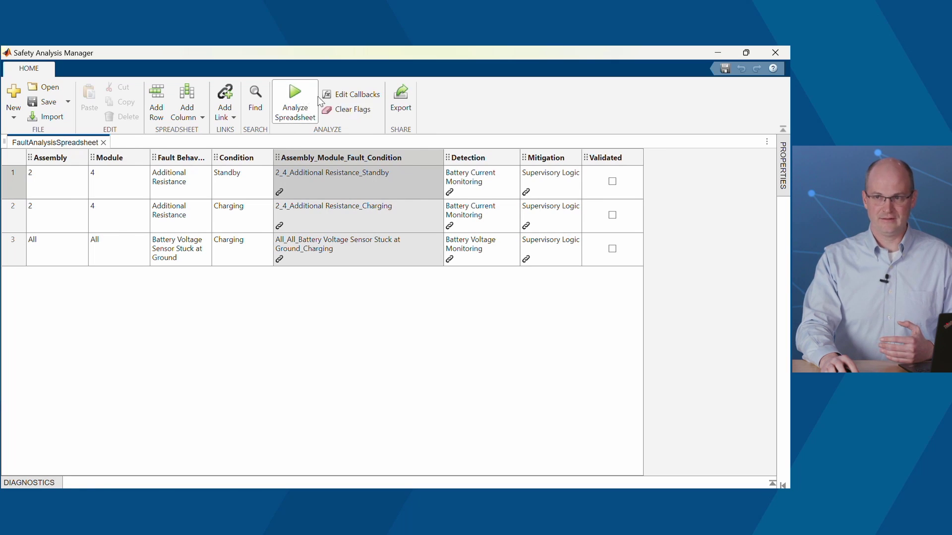
- Set the AnalyzeFcn callback to validateBMSFaultAnalysis in the Callbacks Editor, then close it
click(340, 96)
click(217, 164)
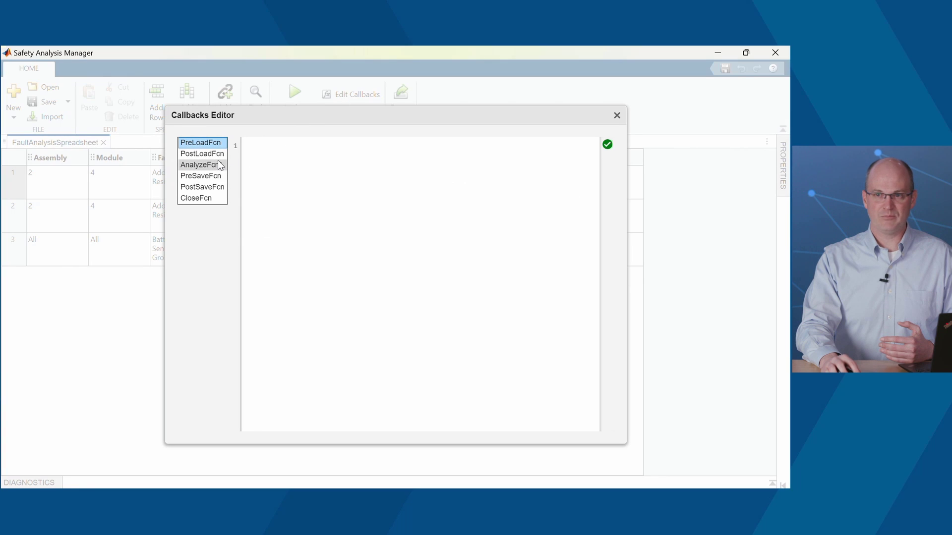
text(validateBMSFaultAnalysis)
click(277, 147)
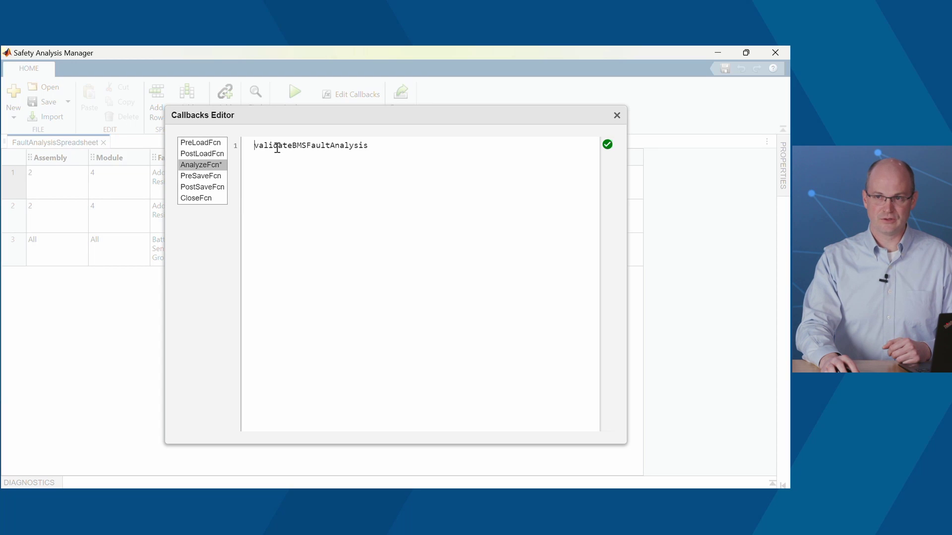
click(617, 116)
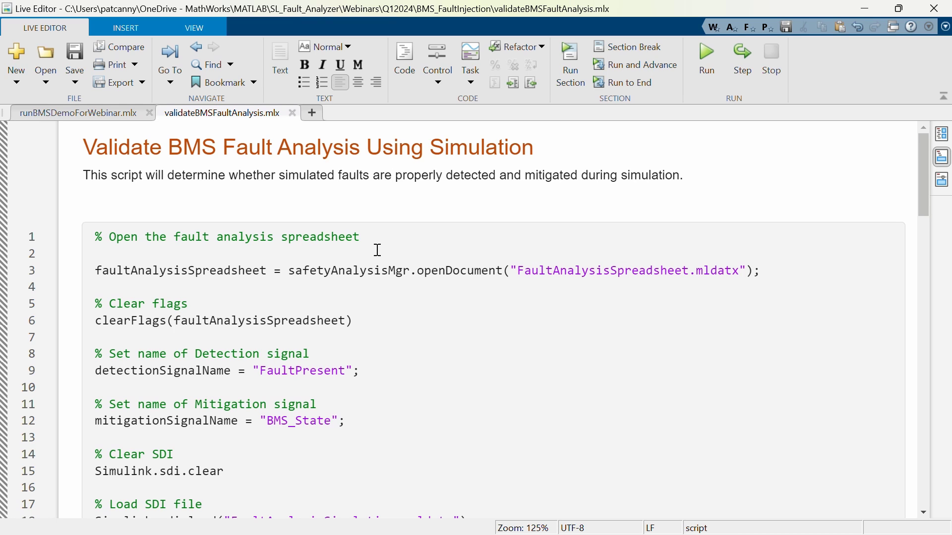
scroll(378, 250, down, 3)
scroll(377, 250, down, 1)
scroll(377, 250, down, 4)
scroll(378, 250, down, 1)
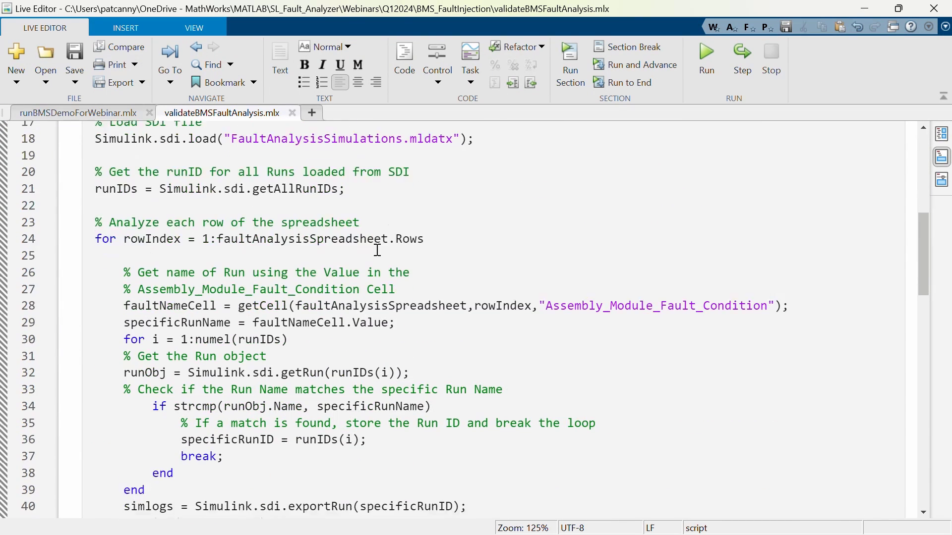
scroll(377, 250, down, 2)
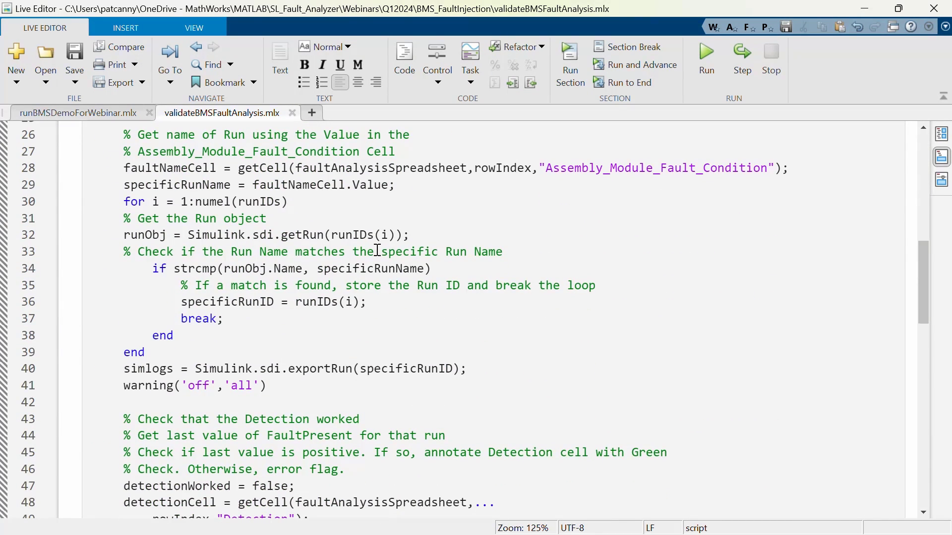
scroll(377, 250, down, 3)
scroll(378, 250, down, 1)
scroll(377, 250, down, 1)
scroll(377, 250, down, 1)
scroll(377, 250, down, 4)
scroll(376, 250, down, 2)
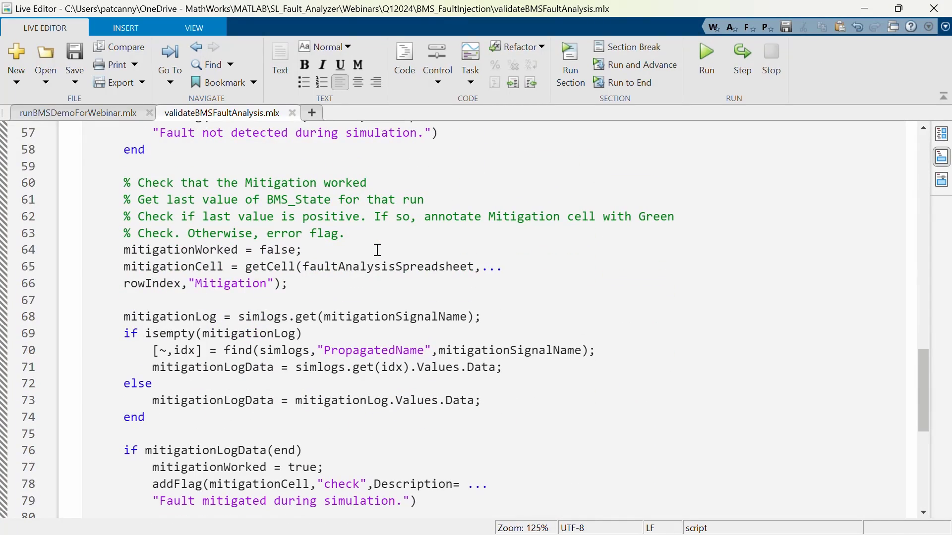
scroll(377, 250, down, 3)
scroll(377, 251, down, 1)
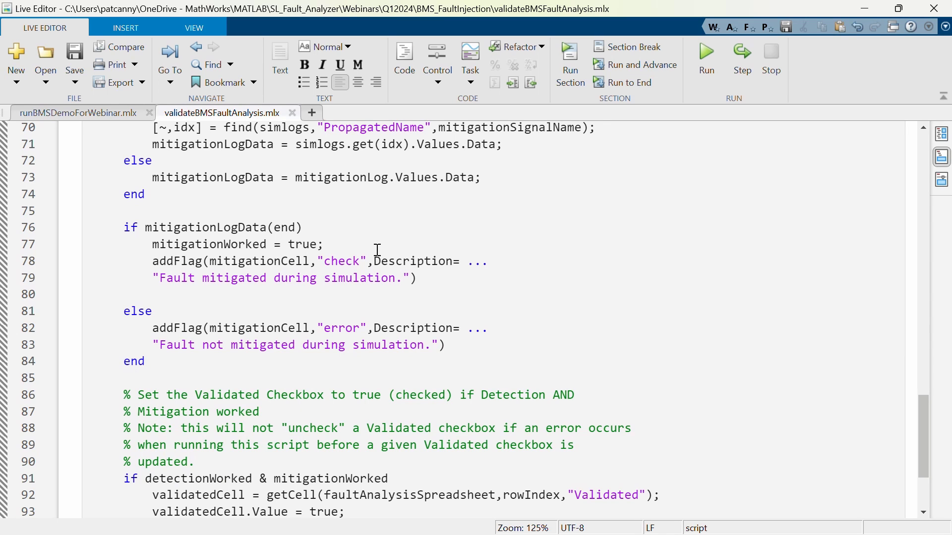
scroll(377, 250, down, 3)
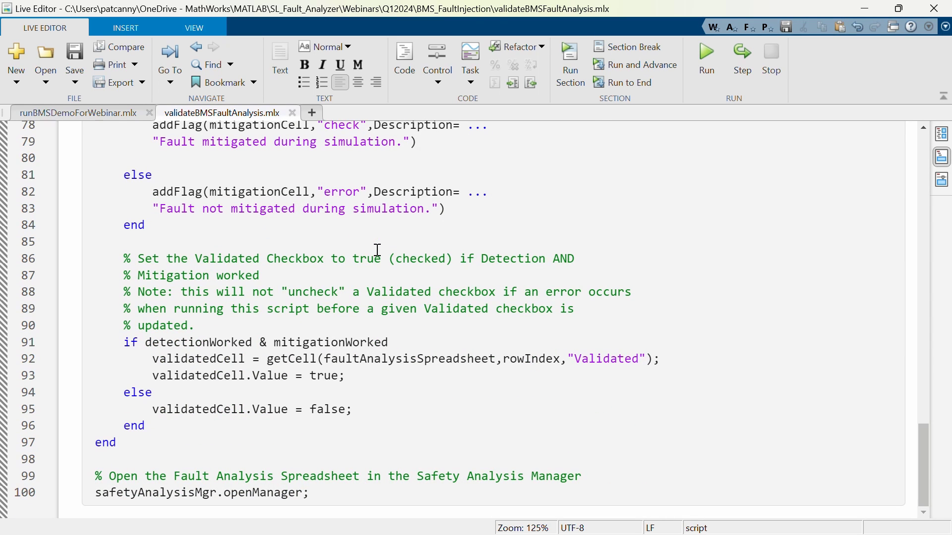
- Switch windows with Alt+Tab toward the Safety Analysis Manager spreadsheet
key(alt+Tab)
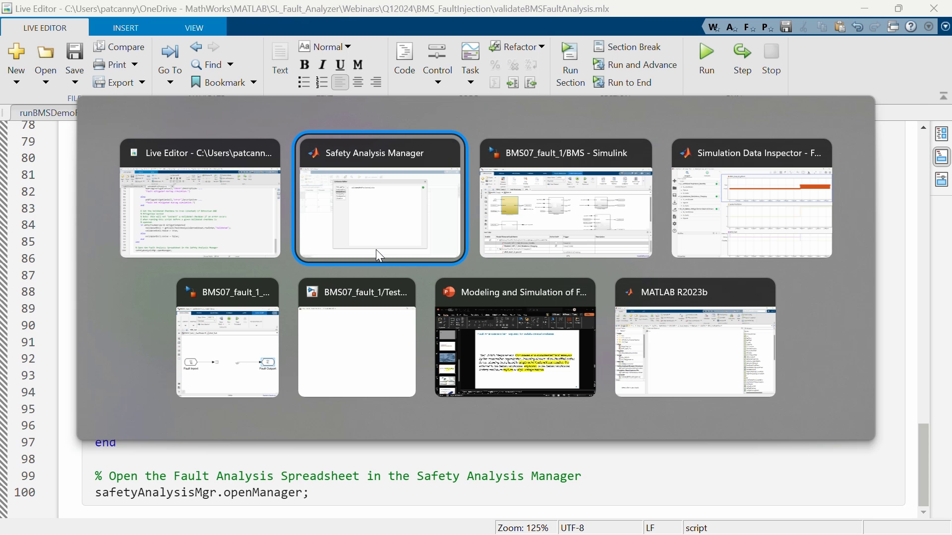